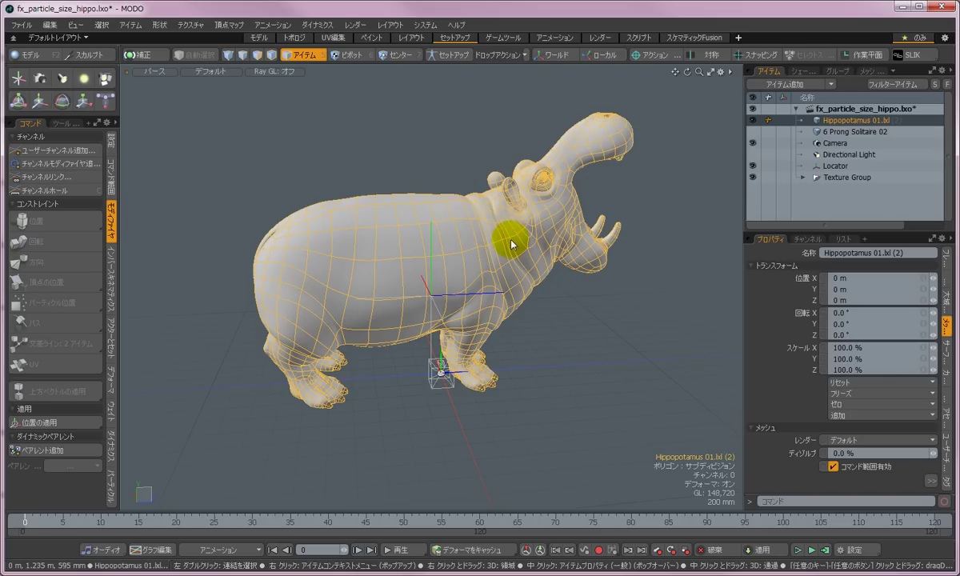
Make the 6 Prong Solitaire 02 mesh visible and add a Surface Particle Generator from the particle point cloud items
click(854, 131)
click(750, 131)
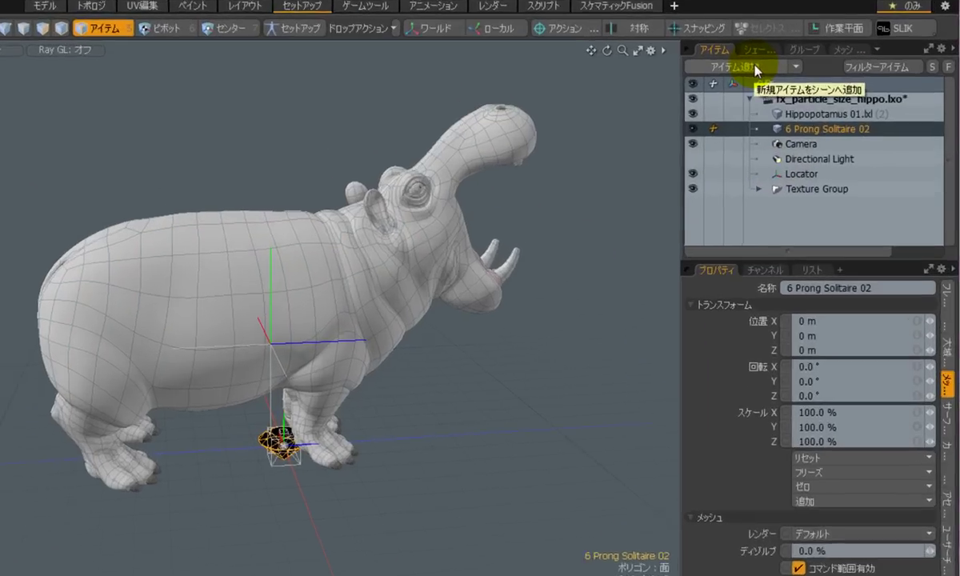
click(796, 83)
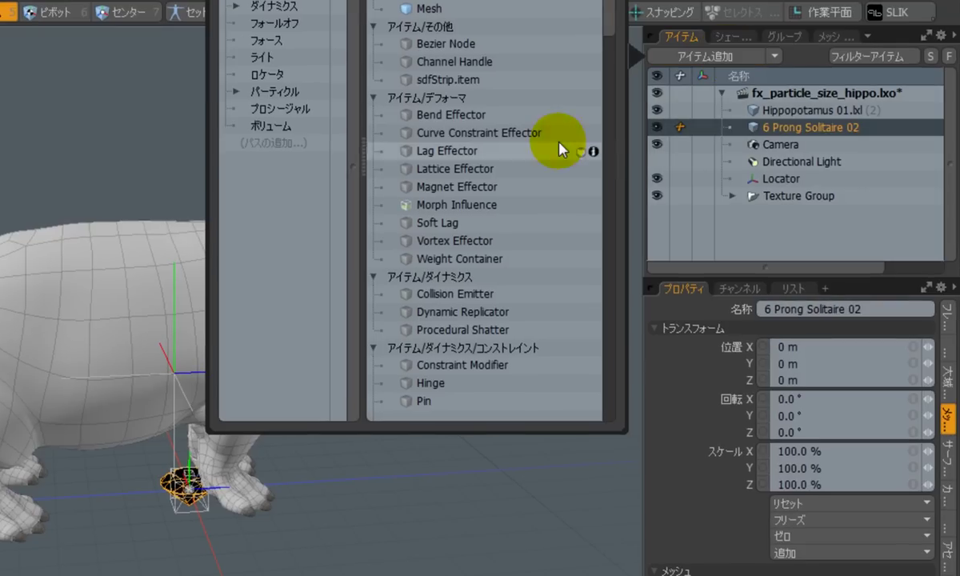
drag(383, 0, 360, 2)
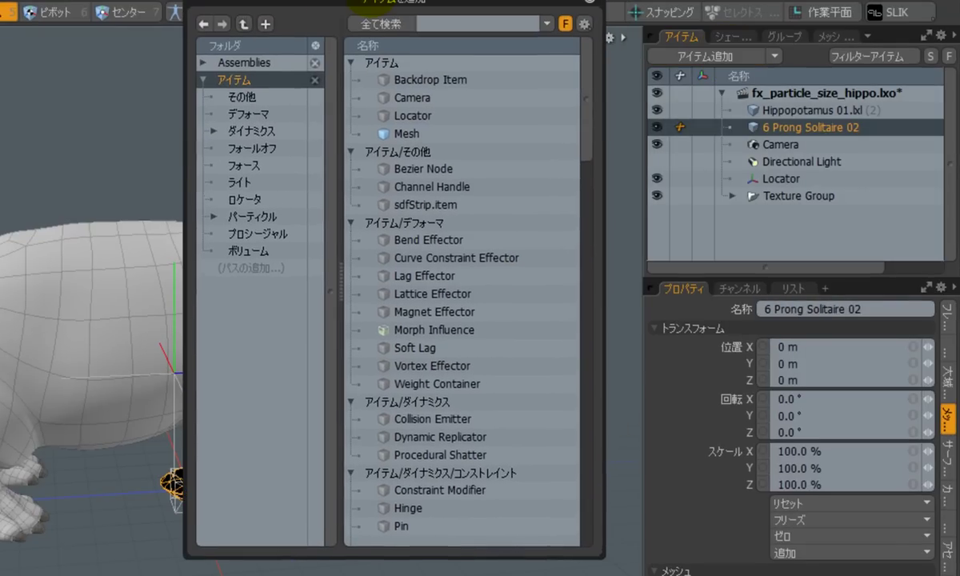
click(212, 217)
click(249, 219)
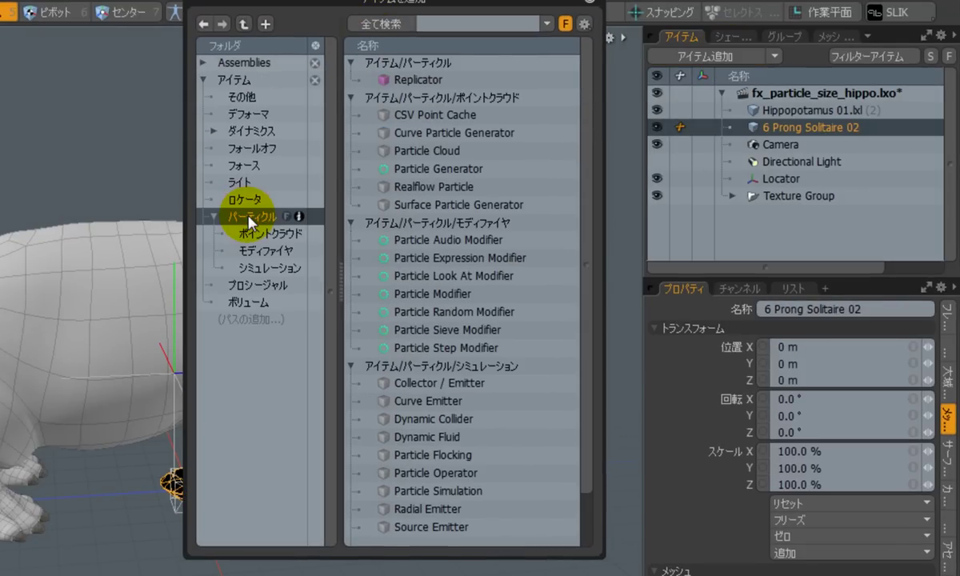
click(259, 236)
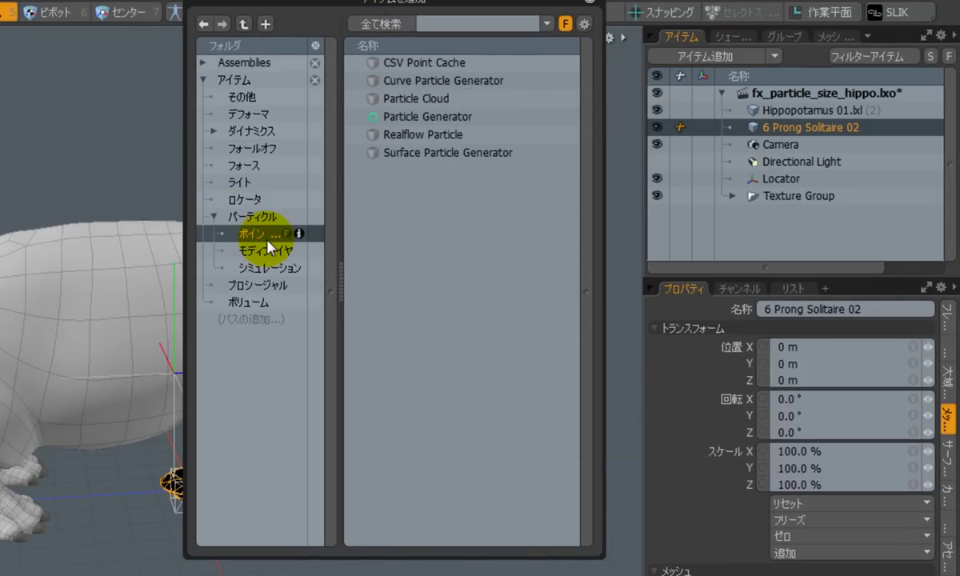
double_click(443, 152)
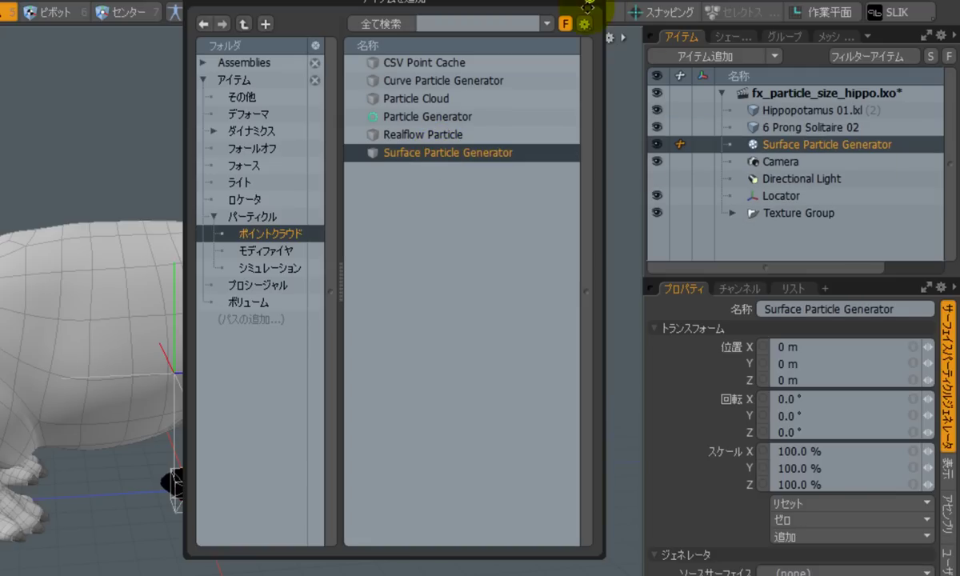
click(590, 1)
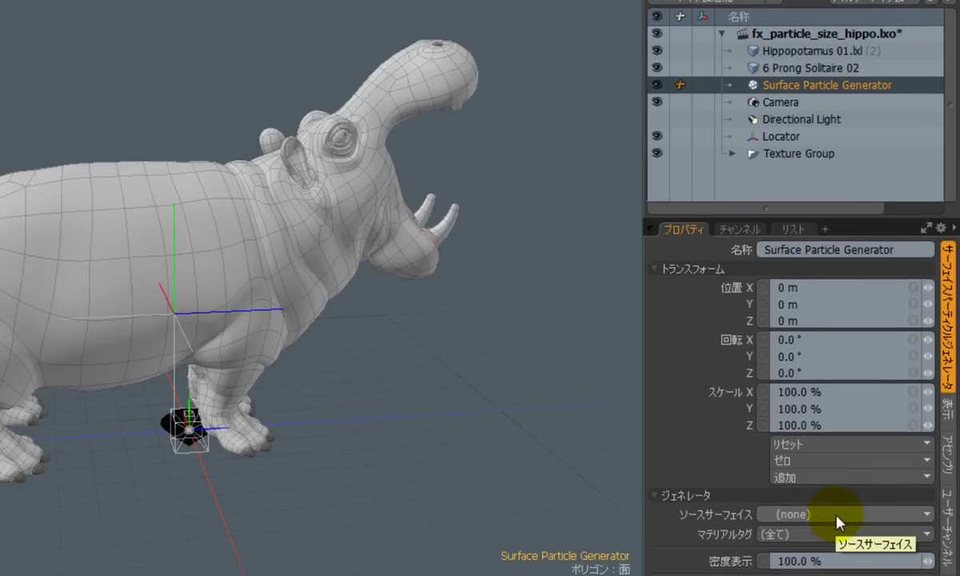
Set the Surface Particle Generator's source surface to Hippopotamus 01.lxl (2)
click(836, 518)
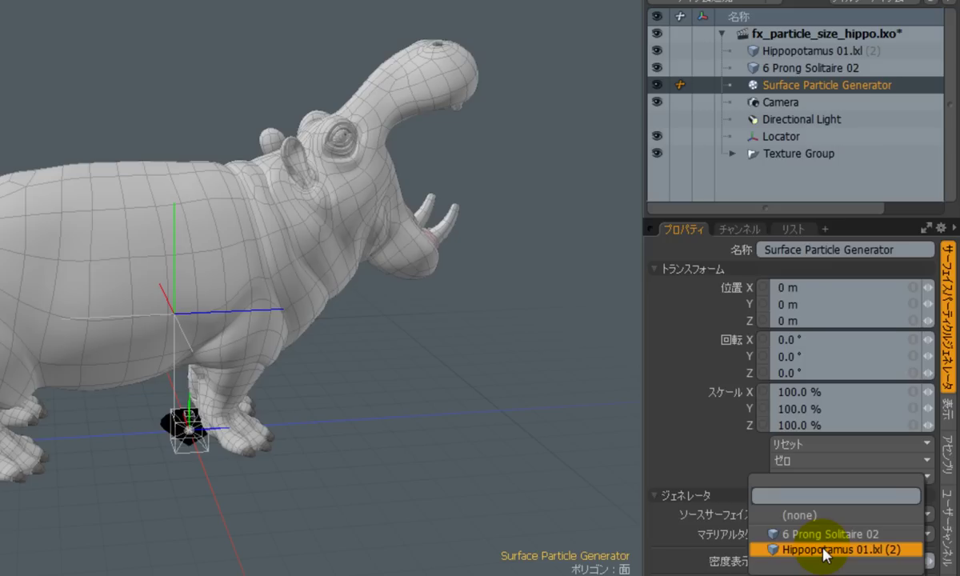
click(824, 550)
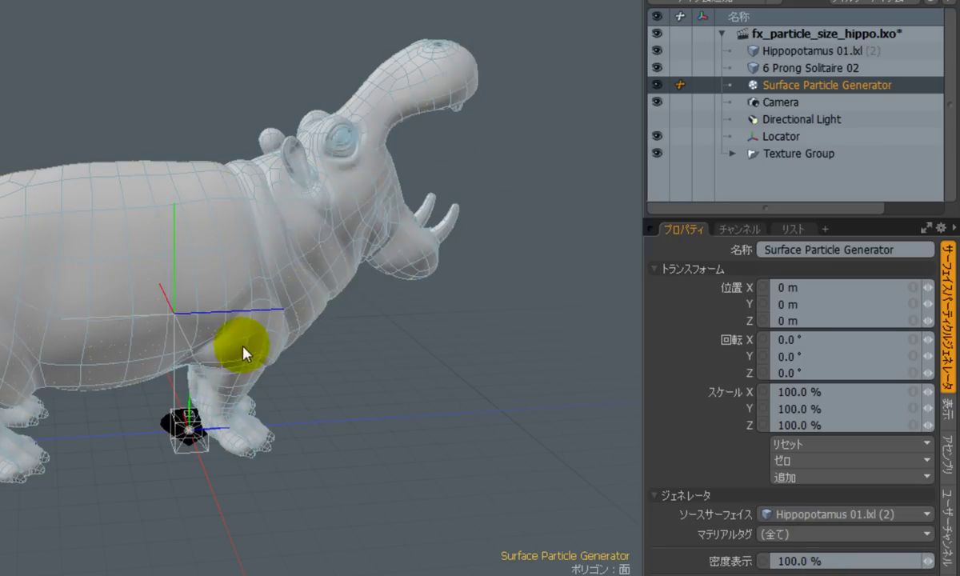
scroll(240, 304, up, 2)
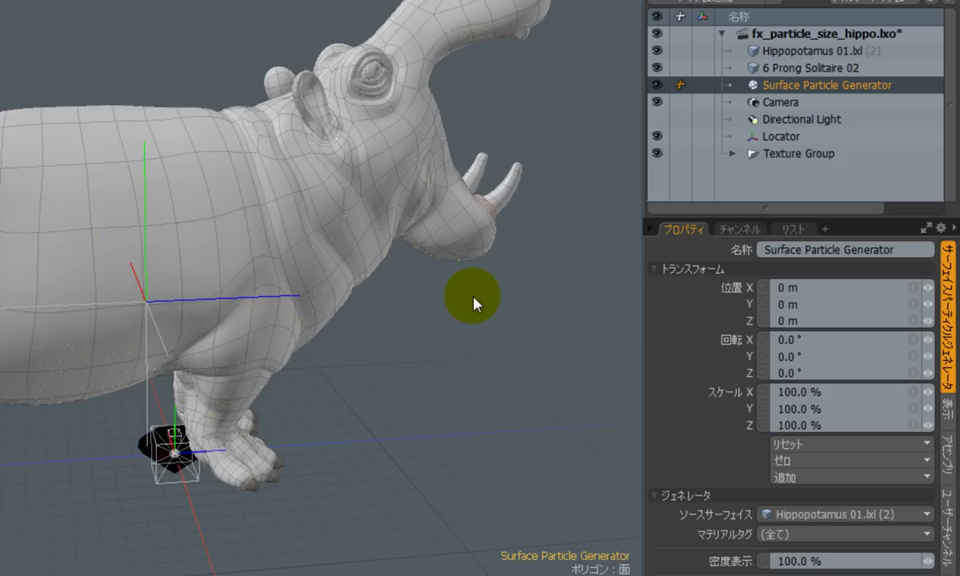
Search the addable items for "rep" and add a Replicator to the scene
click(731, 3)
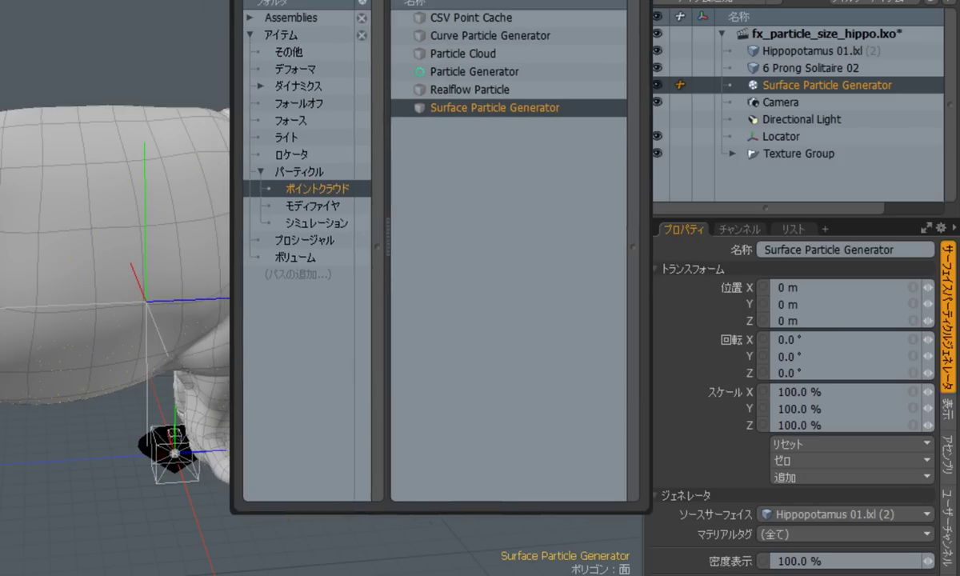
text(rep)
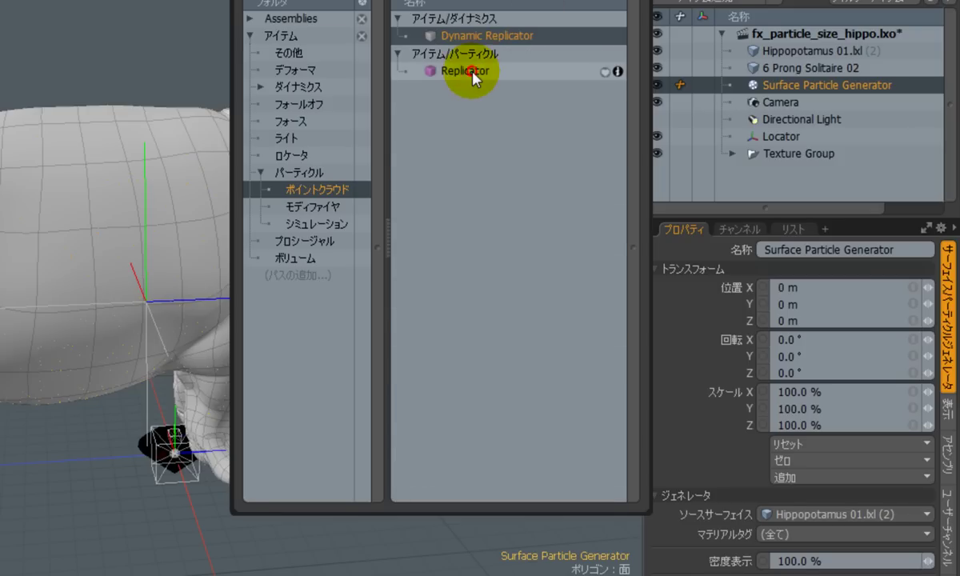
double_click(476, 70)
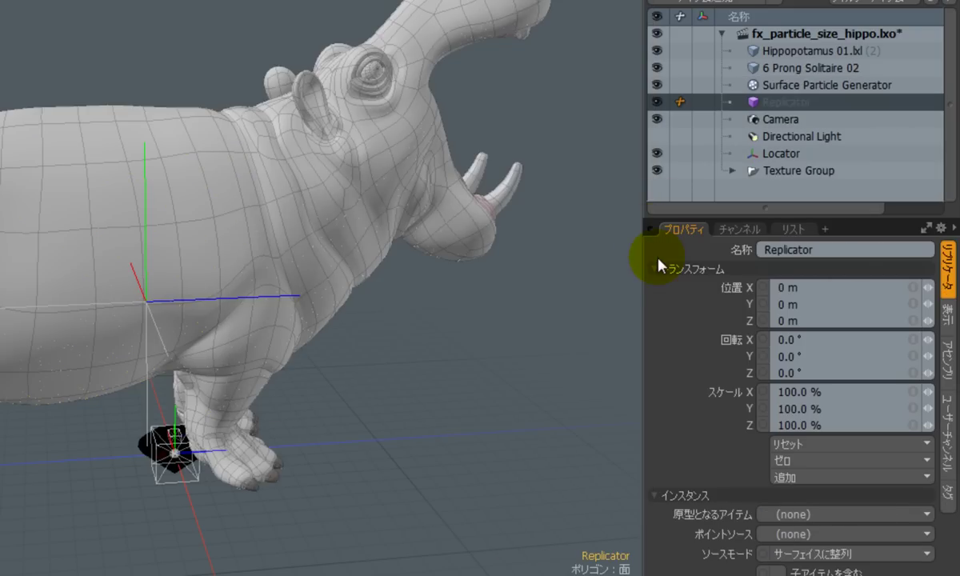
Set the Replicator's prototype item to 6 Prong Solitaire 02 and its point source to Surface Particle Generator
click(654, 269)
click(888, 305)
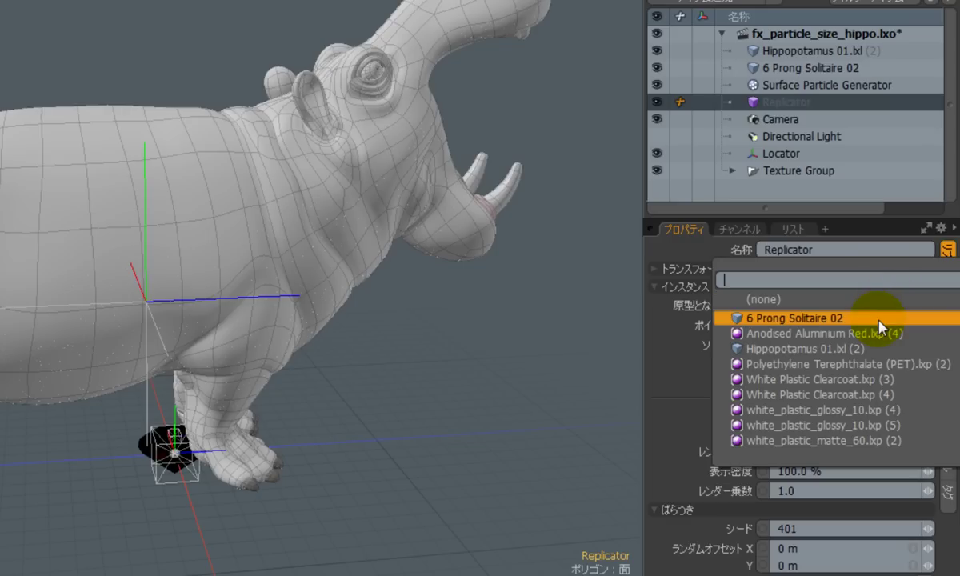
click(878, 321)
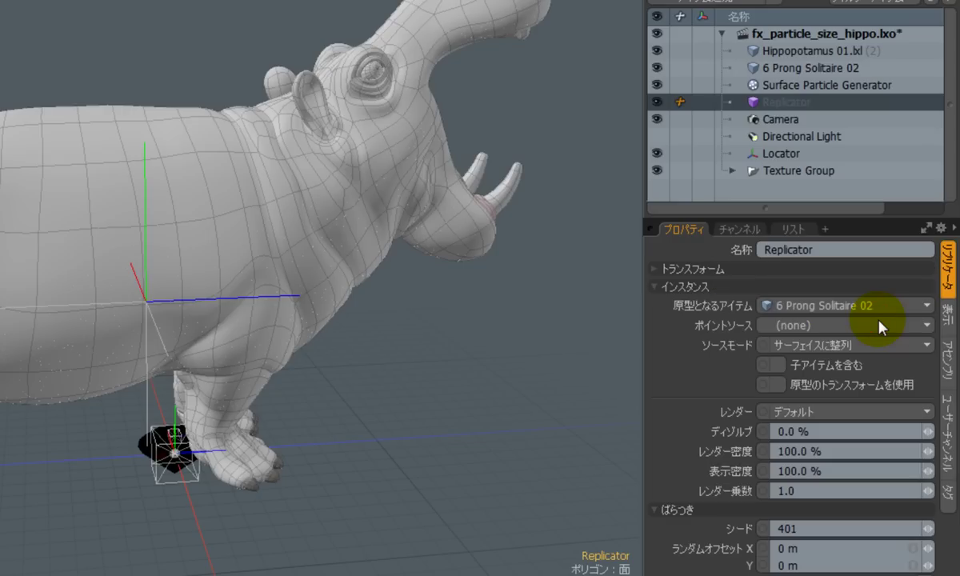
click(825, 330)
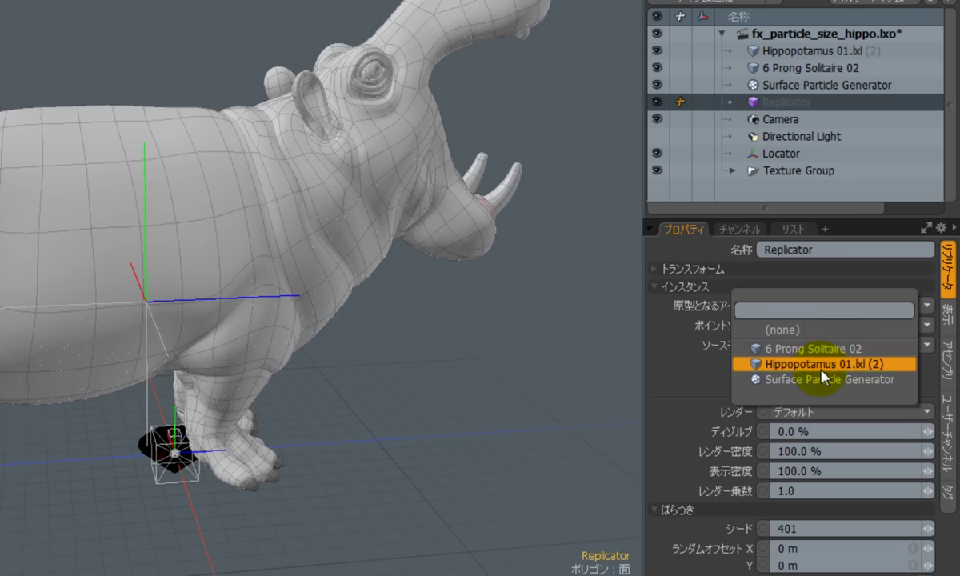
click(801, 382)
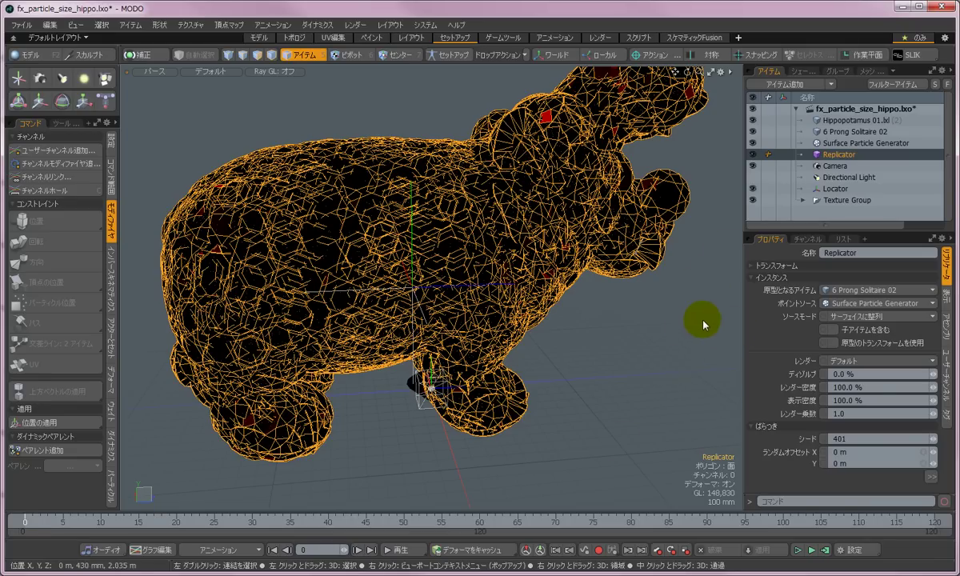
Switch to the Render layout and show a live render preview of the replicated hippo above the 3D view
click(601, 42)
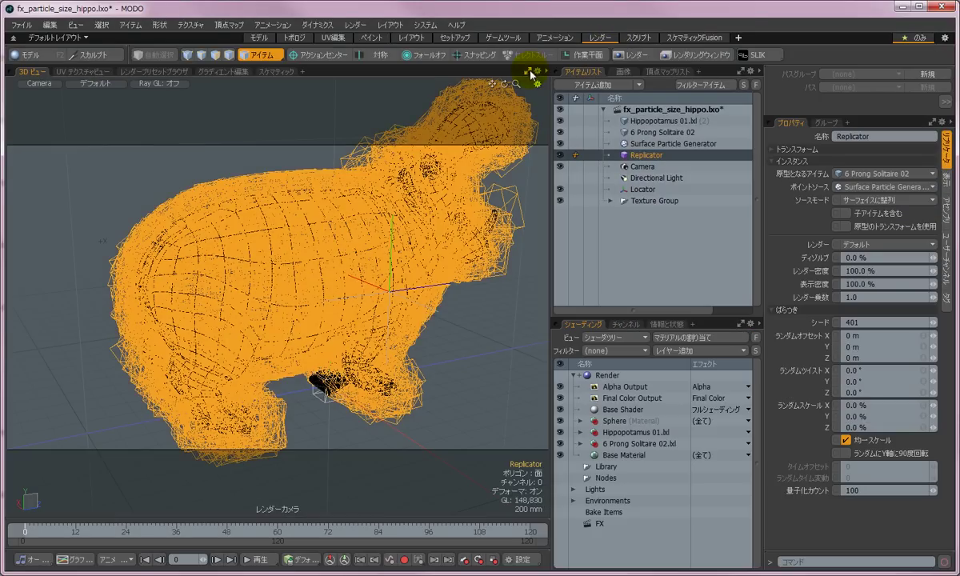
click(529, 72)
click(268, 173)
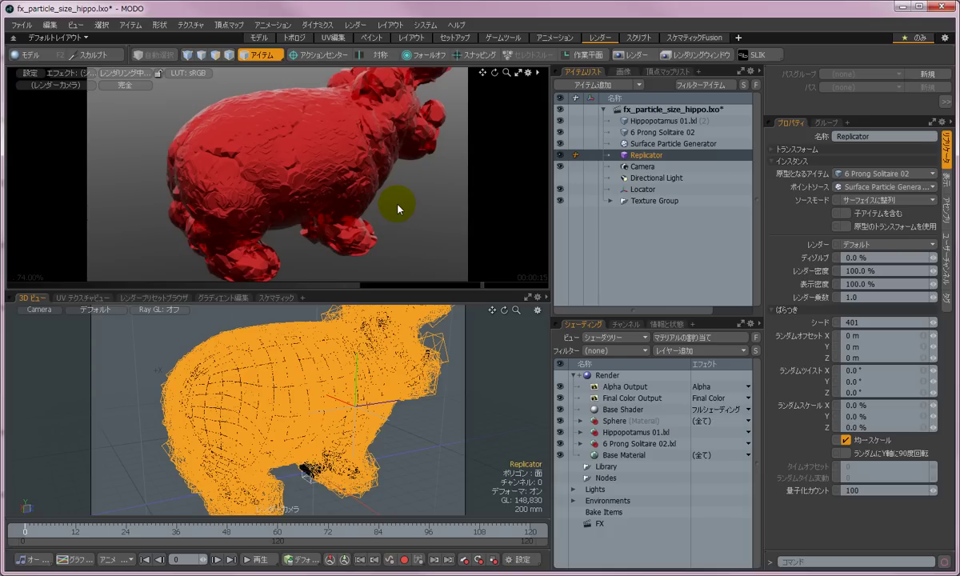
Enlarge the shader tree area and create an item mask for the Surface Particle Generator
drag(632, 316, 638, 256)
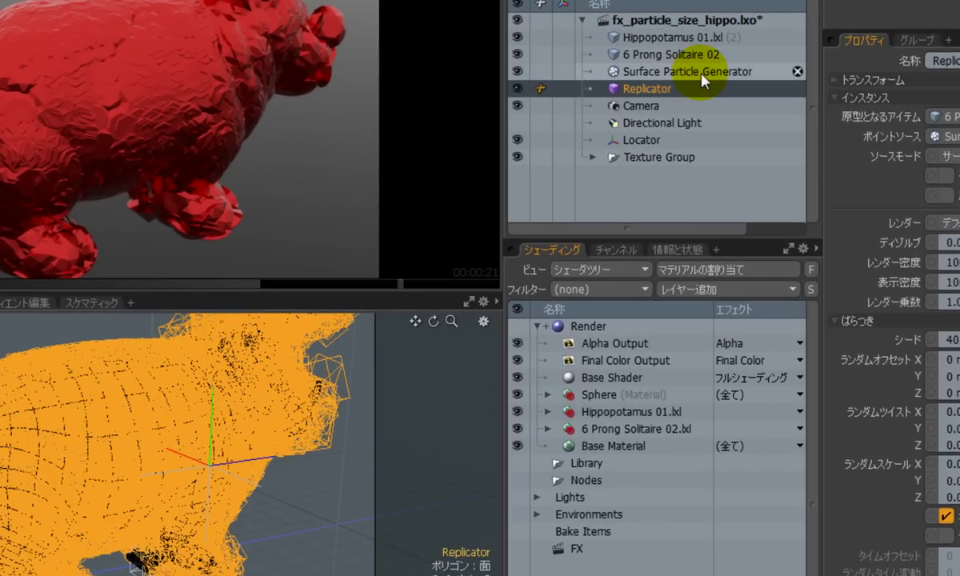
click(700, 74)
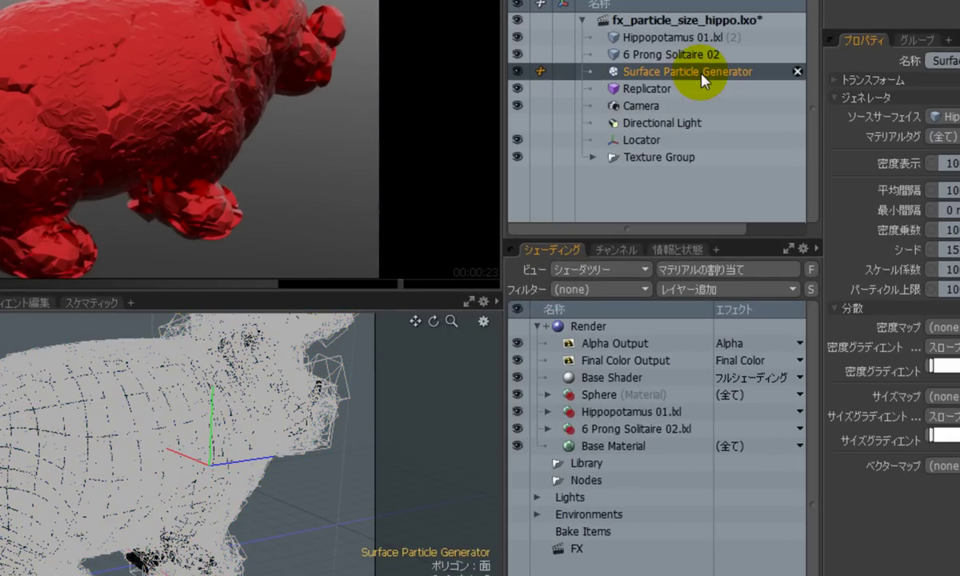
right_click(681, 72)
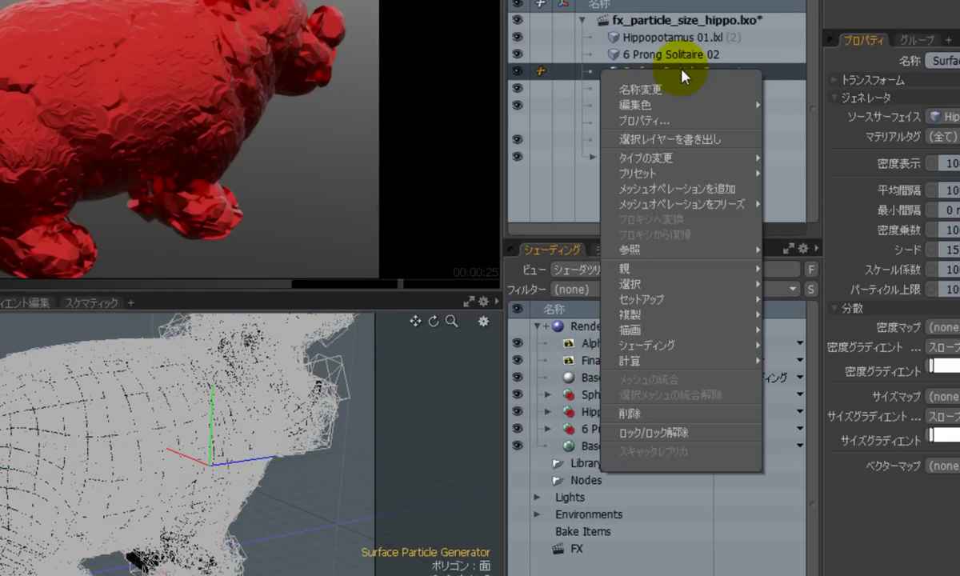
mouse_move(655, 347)
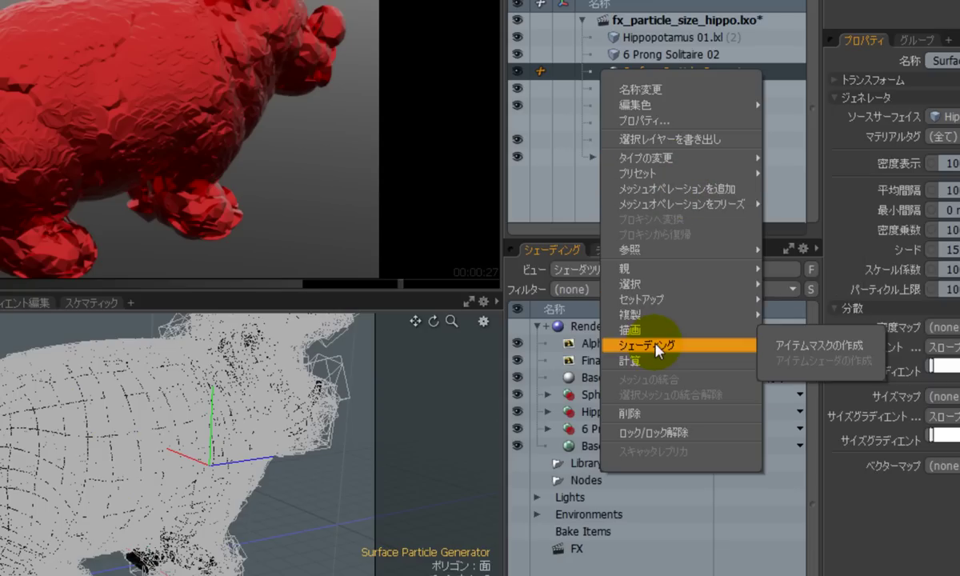
click(797, 349)
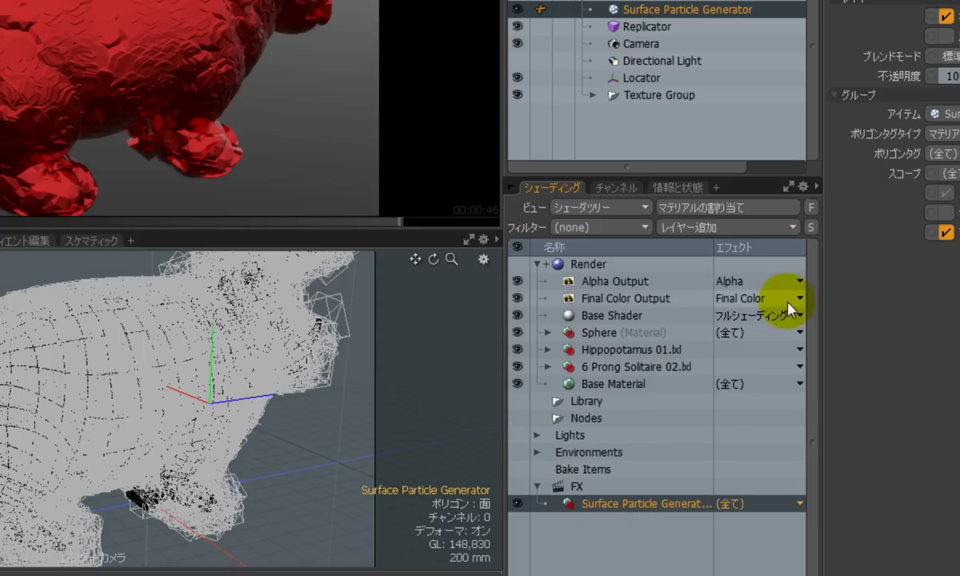
Add a Gradient layer to the Surface Particle Generator mask and set its effect to particle size (パーティクルサイズ)
click(735, 231)
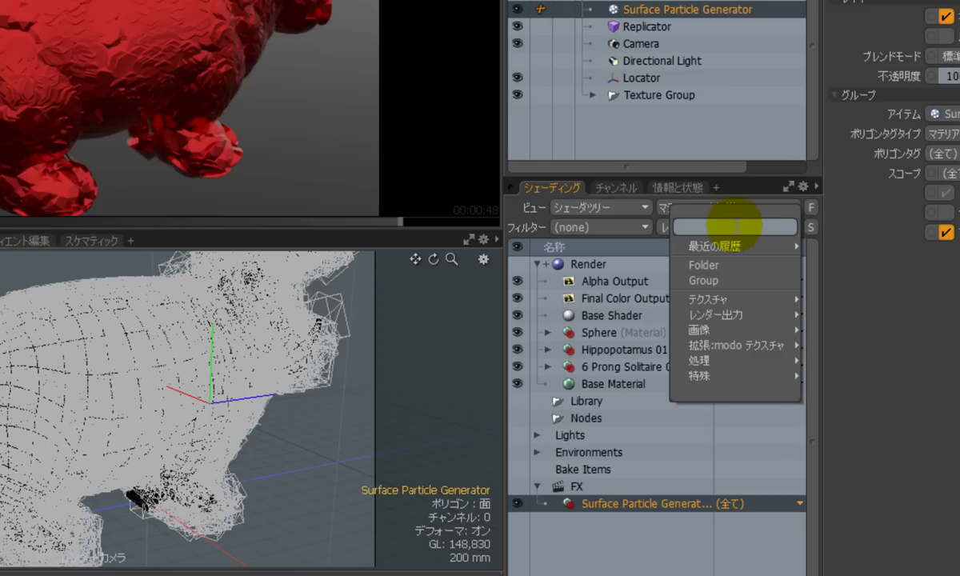
mouse_move(735, 371)
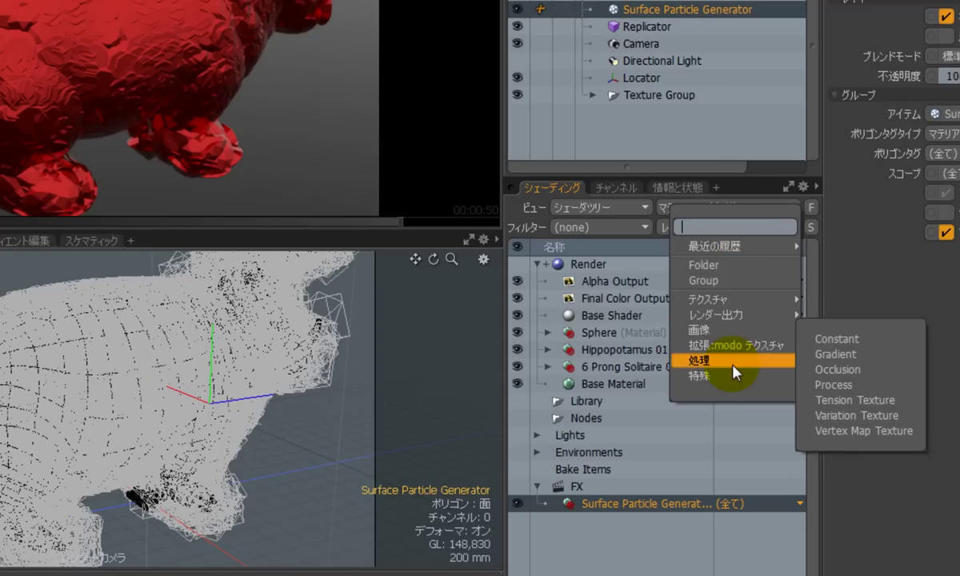
click(838, 356)
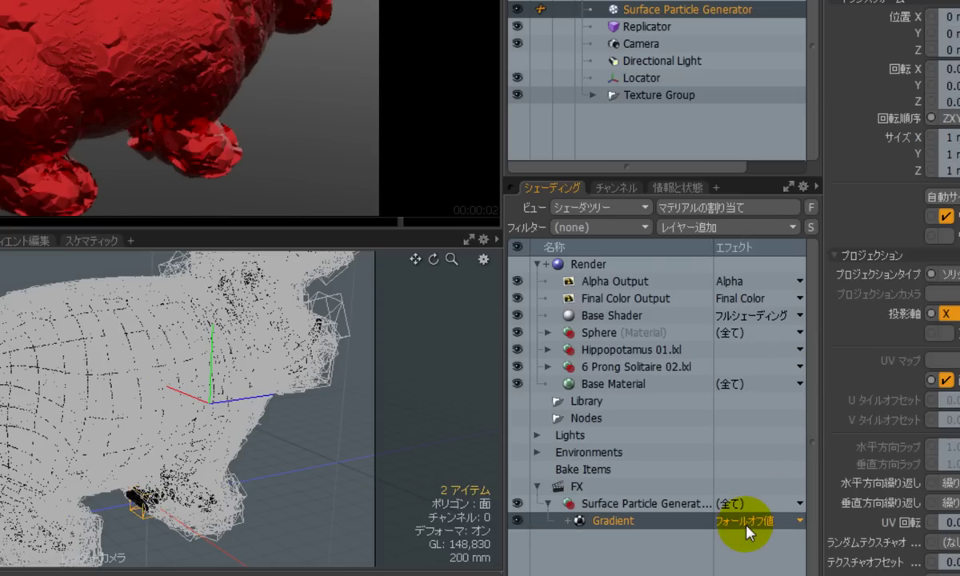
click(747, 524)
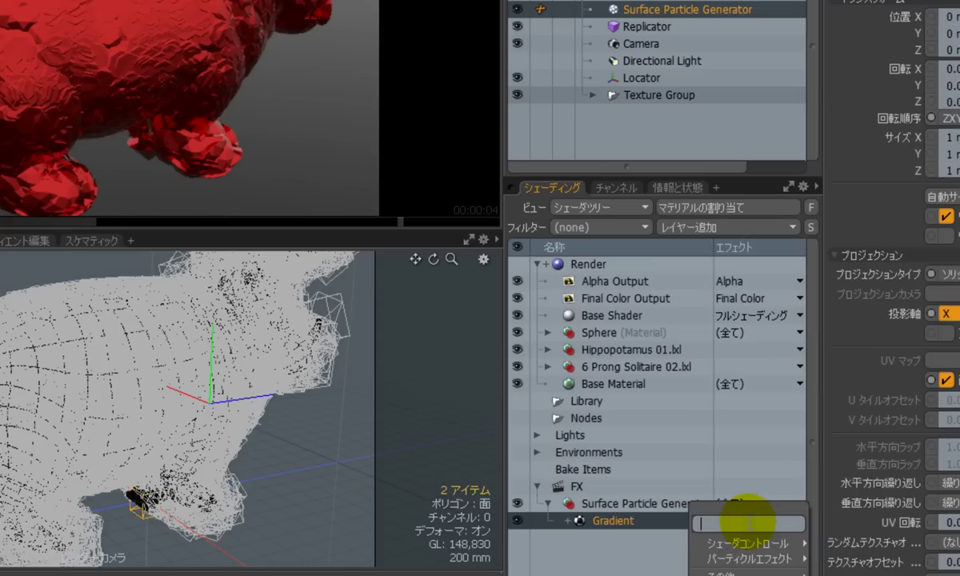
mouse_move(740, 558)
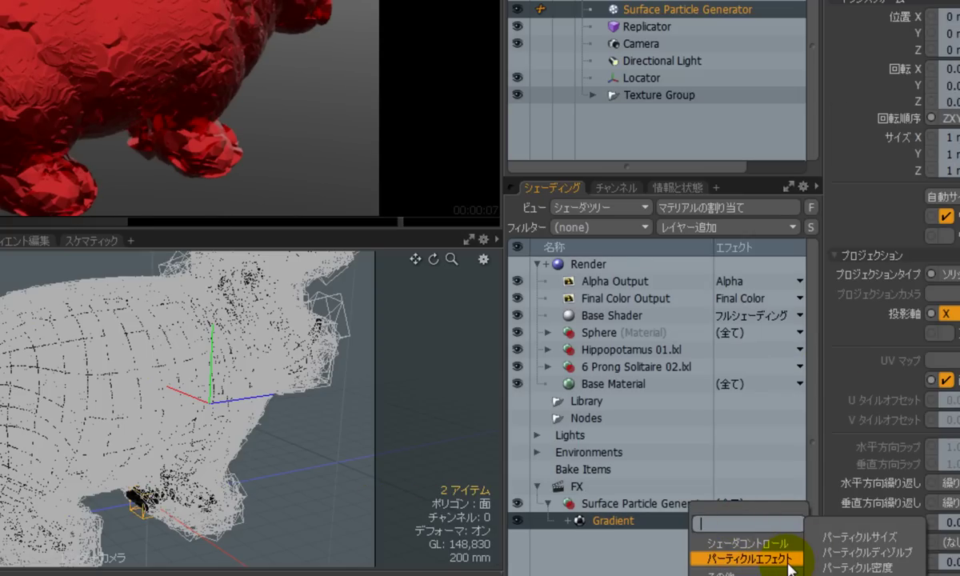
click(854, 532)
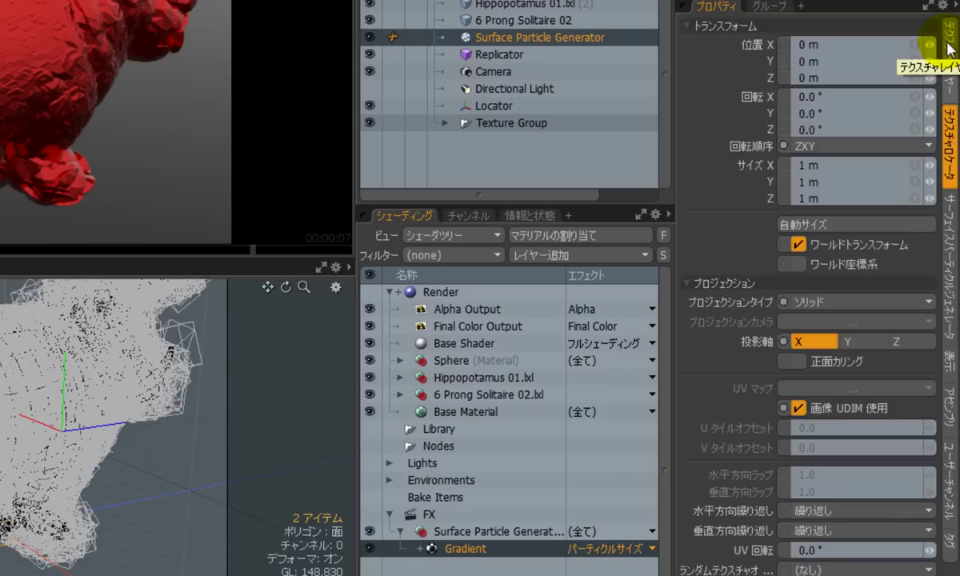
Add a key near the end of the Gradient layer's value curve and lower it to black
click(950, 47)
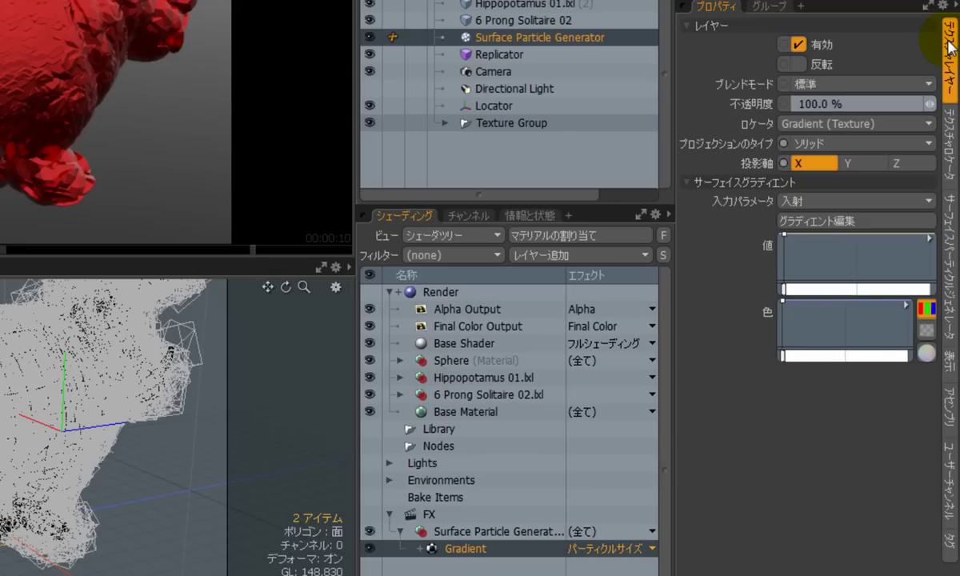
click(926, 288)
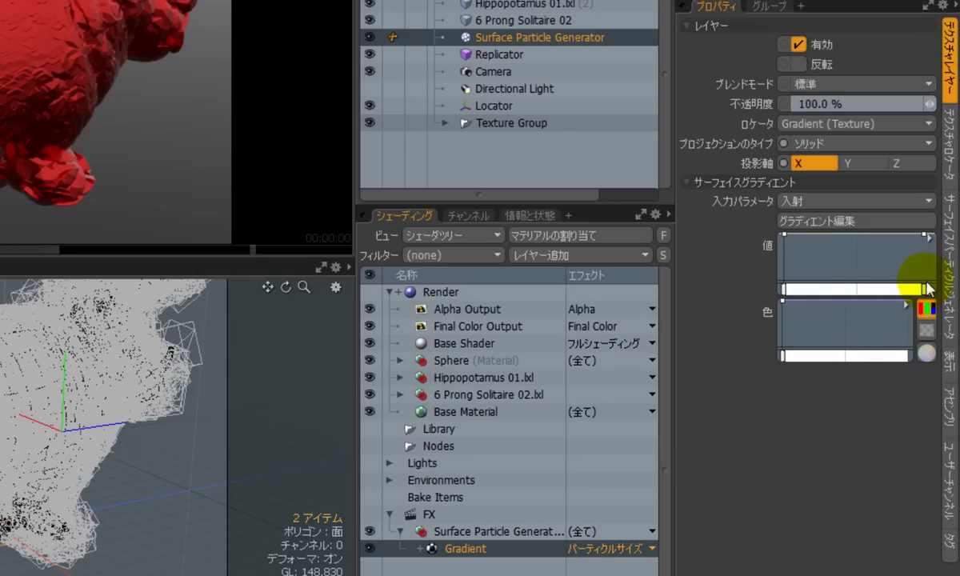
drag(927, 234, 927, 289)
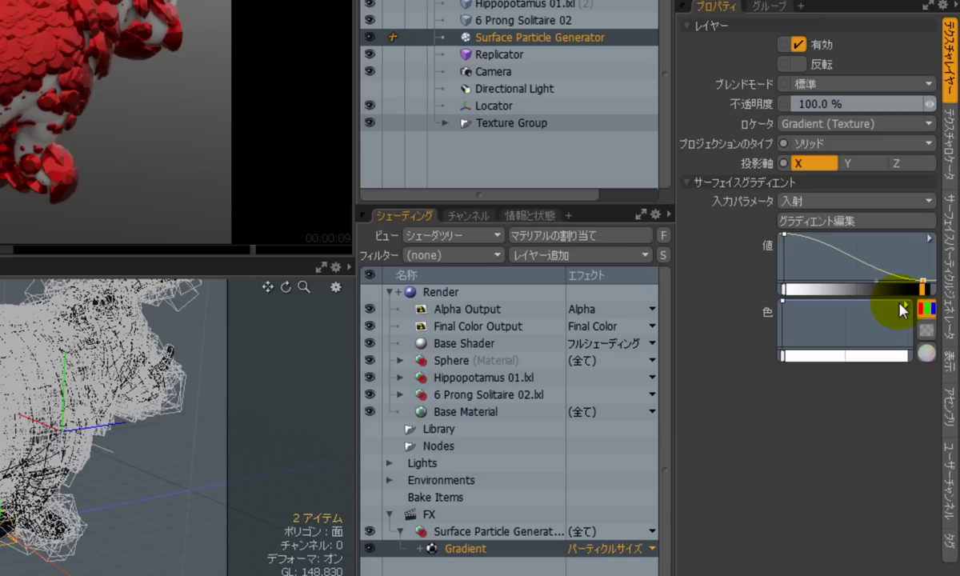
Set the gradient's input parameter to the distance to locator (ロケータまでの距離)
click(828, 205)
mouse_move(834, 256)
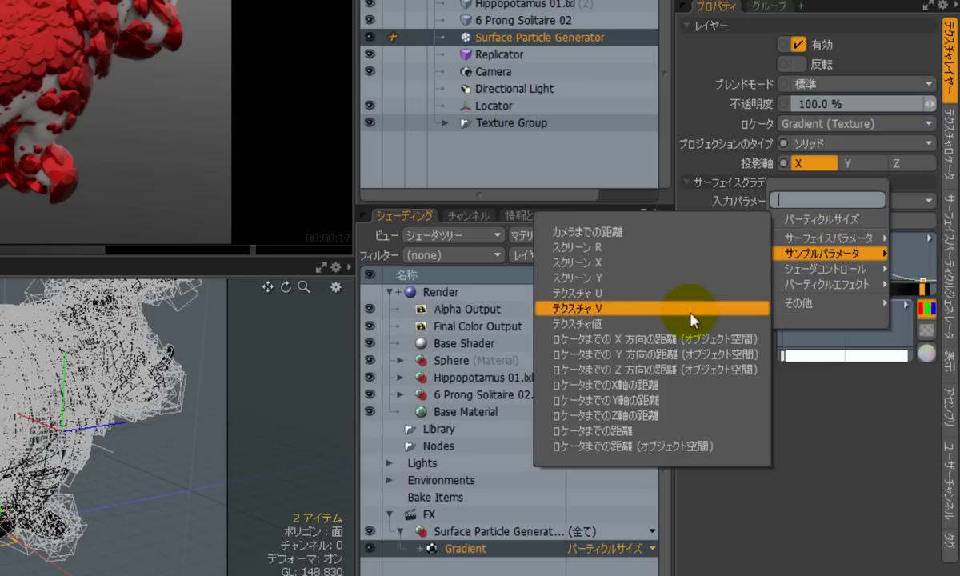
click(644, 436)
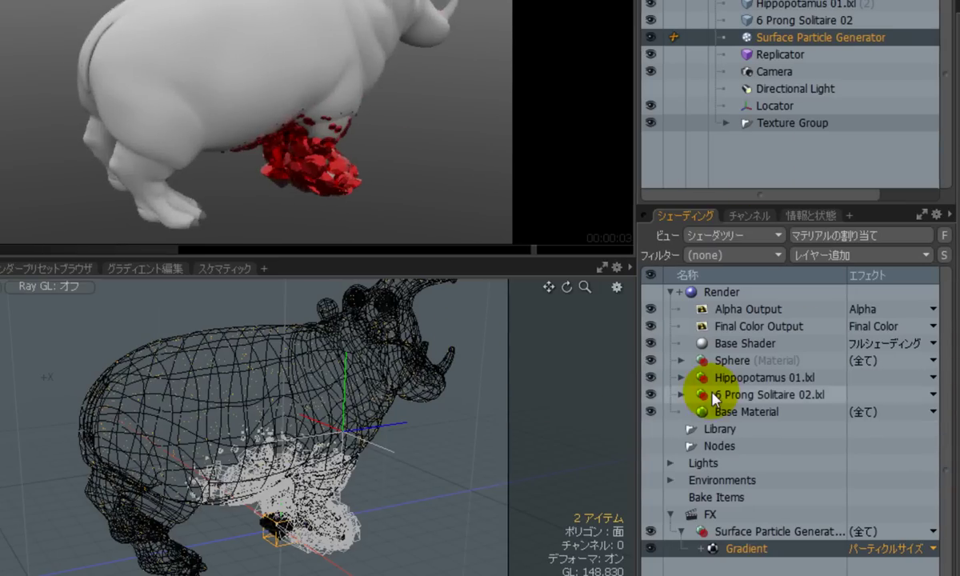
Expand the Gradient layer and show the properties of its texture locator
click(701, 549)
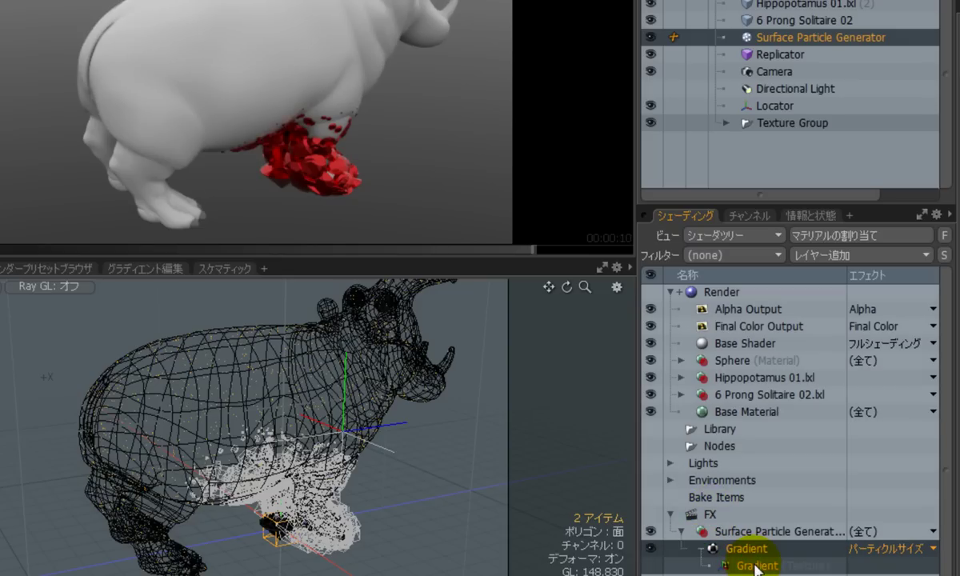
click(751, 565)
click(334, 233)
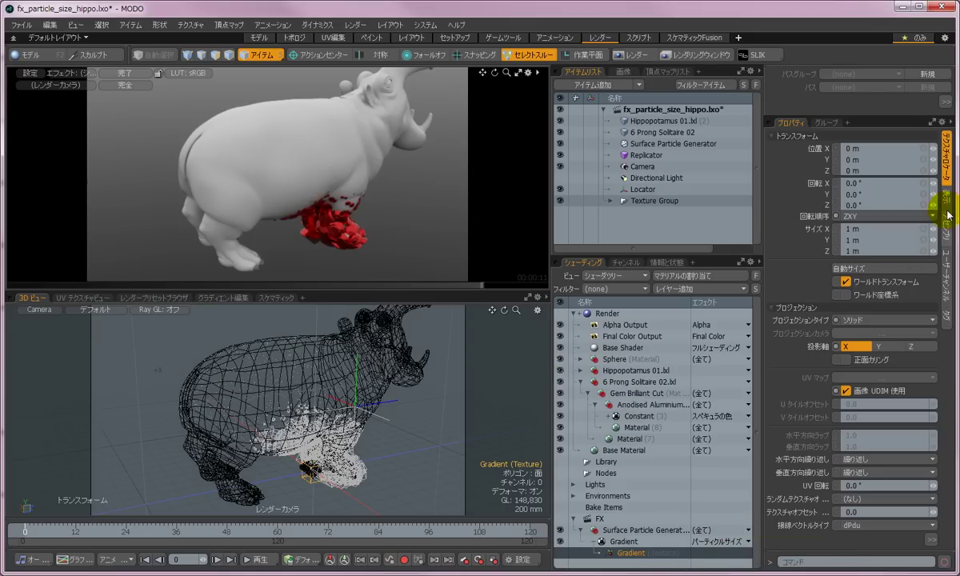
Move the 0% key of the Gradient layer's value curve out to about 1.35 m in the graph editor
click(634, 542)
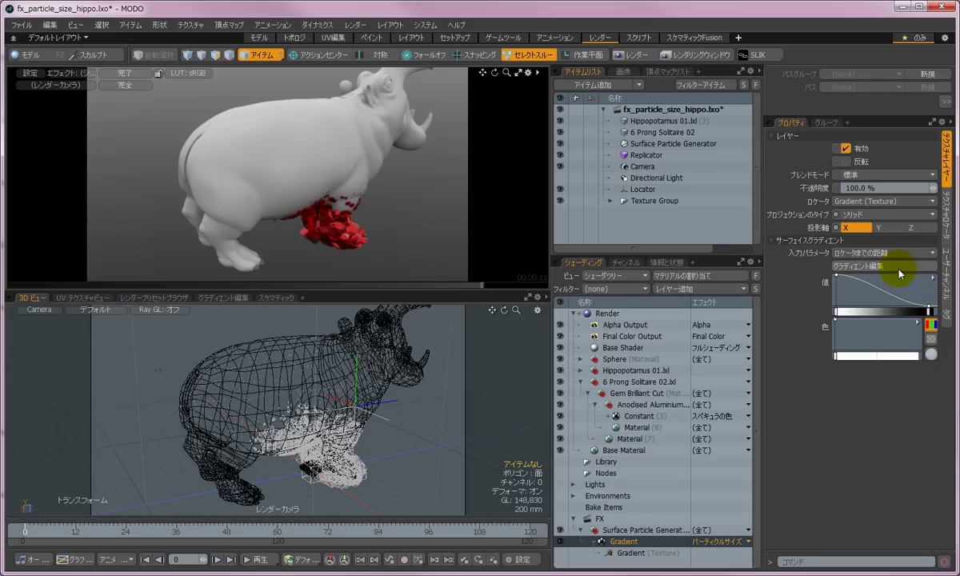
click(896, 267)
drag(532, 163, 597, 266)
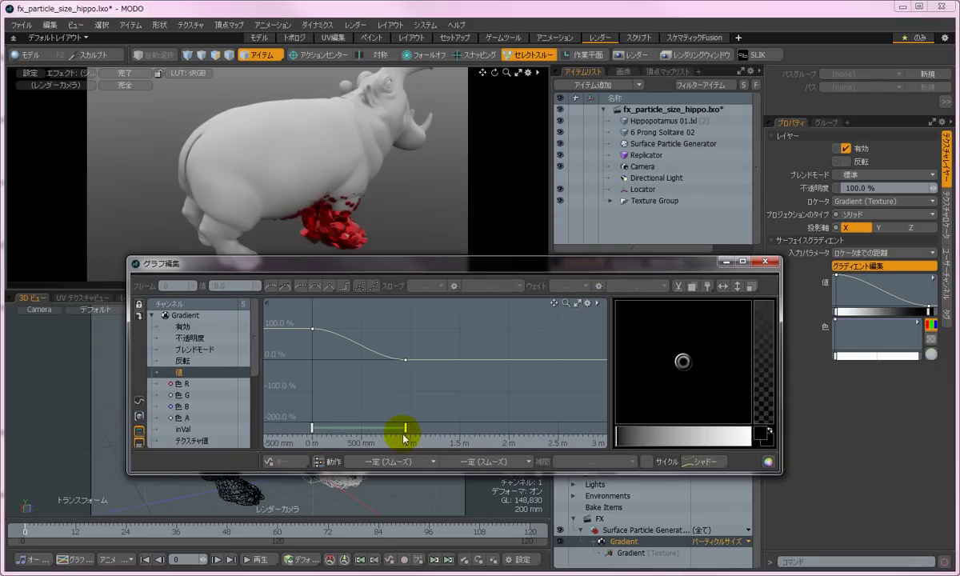
drag(404, 427, 458, 428)
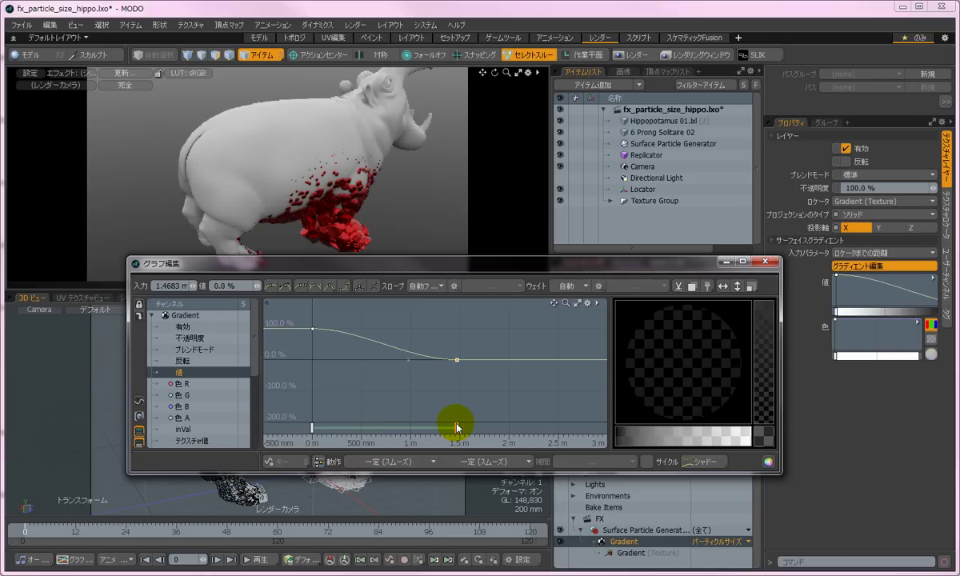
drag(456, 427, 444, 429)
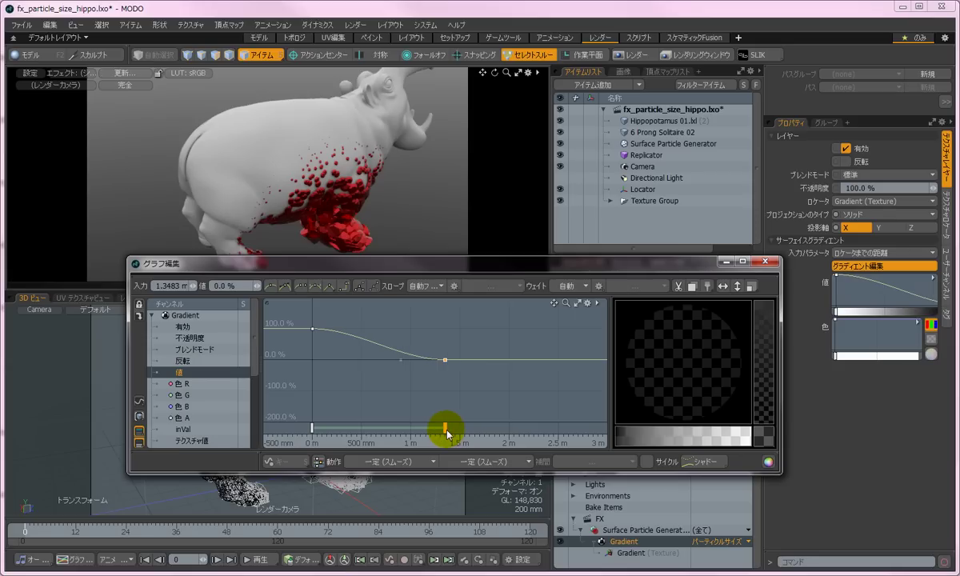
click(763, 263)
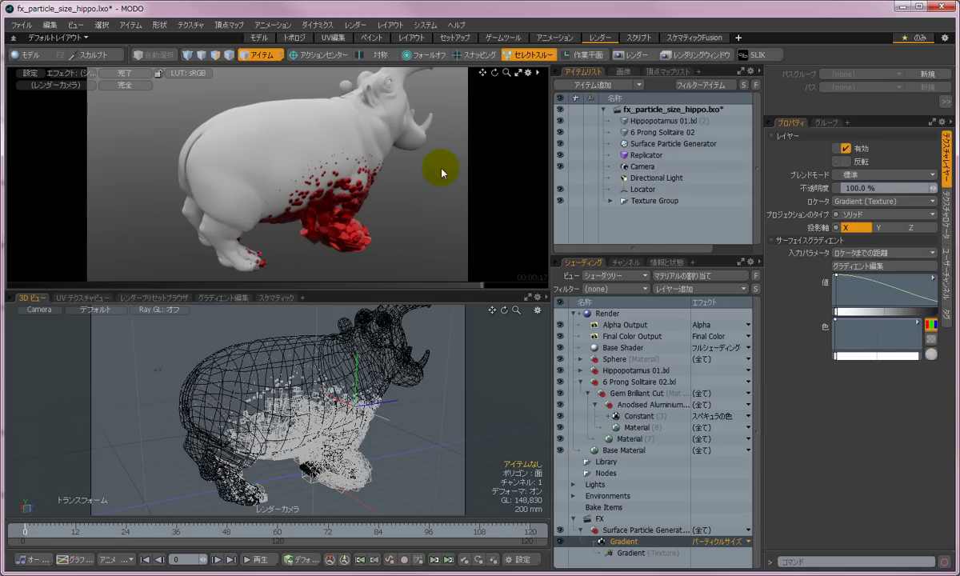
Select the Gradient texture locator and enable texture locators (テクスチャロケータ) in the item list filter
click(656, 552)
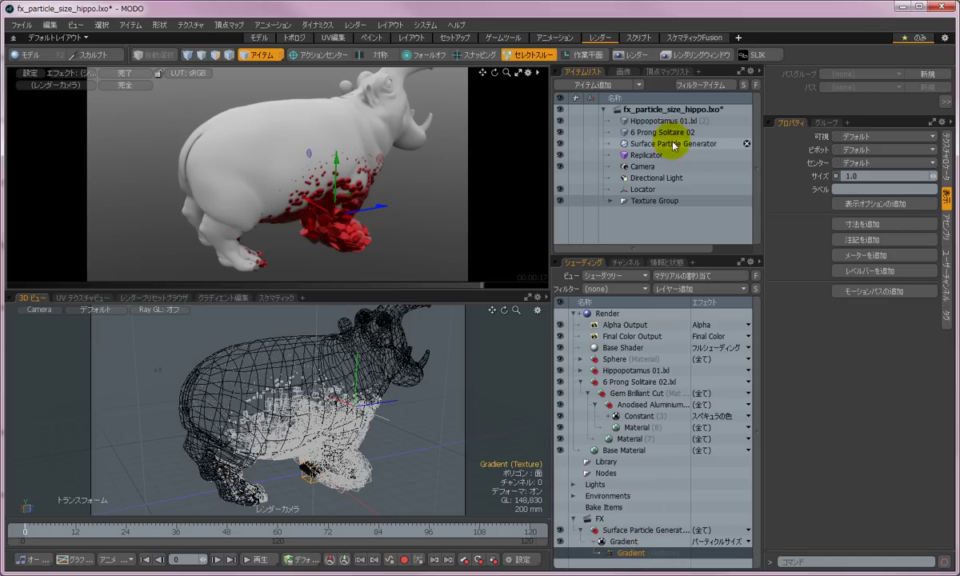
key(f)
scroll(717, 164, down, 1)
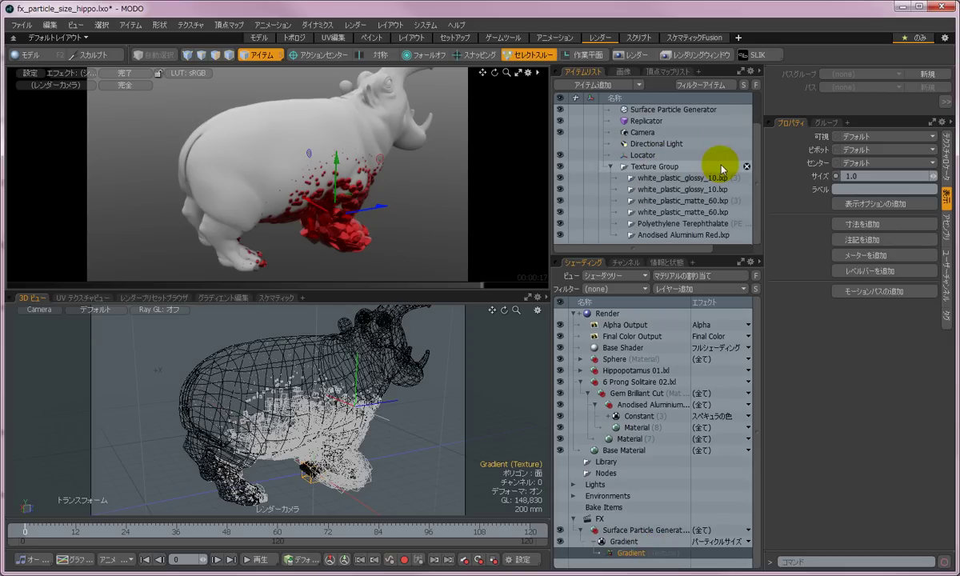
click(692, 85)
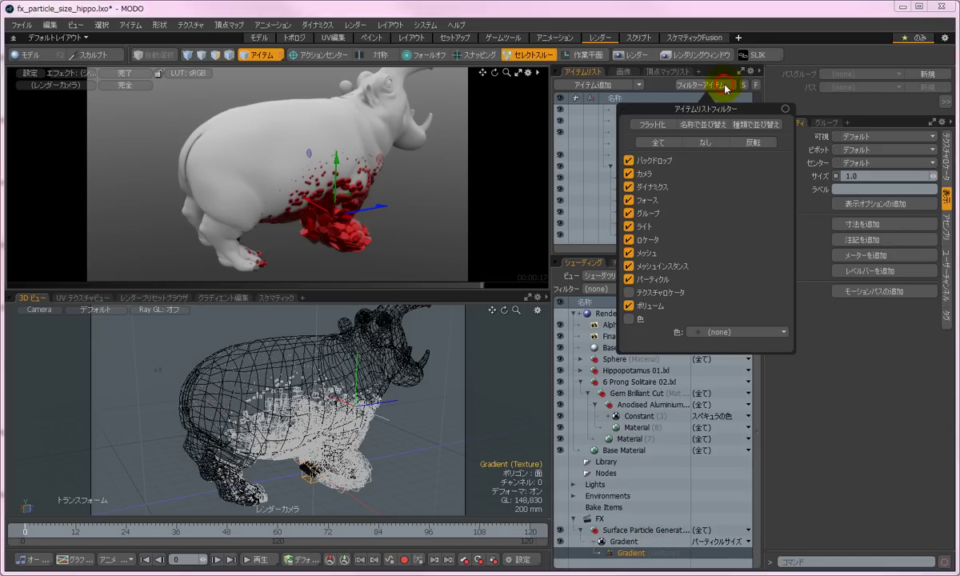
click(669, 292)
scroll(671, 172, down, 1)
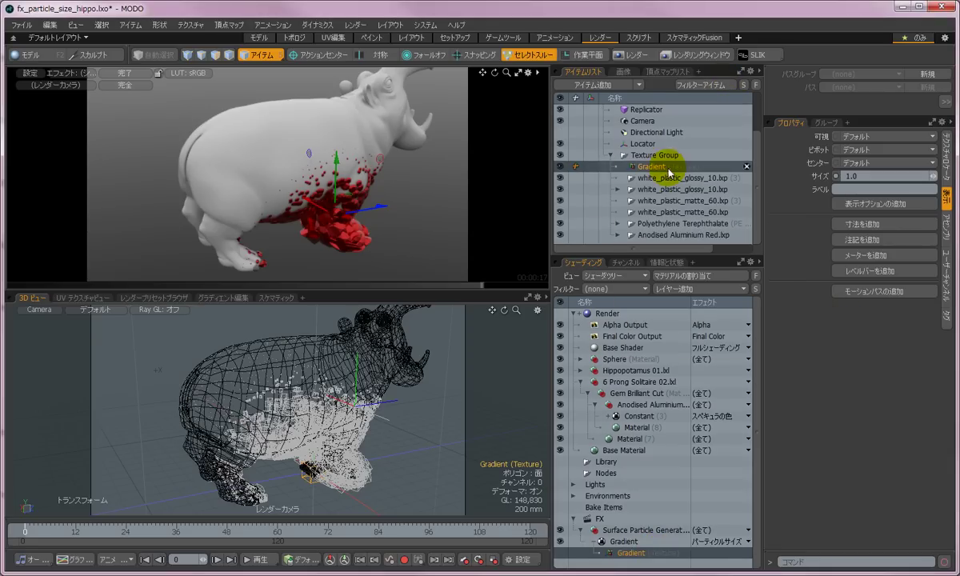
Move the Gradient texture locator to the hippo's hind feet and hide the 6 Prong Solitaire 02 mesh
key(ctrl+z)
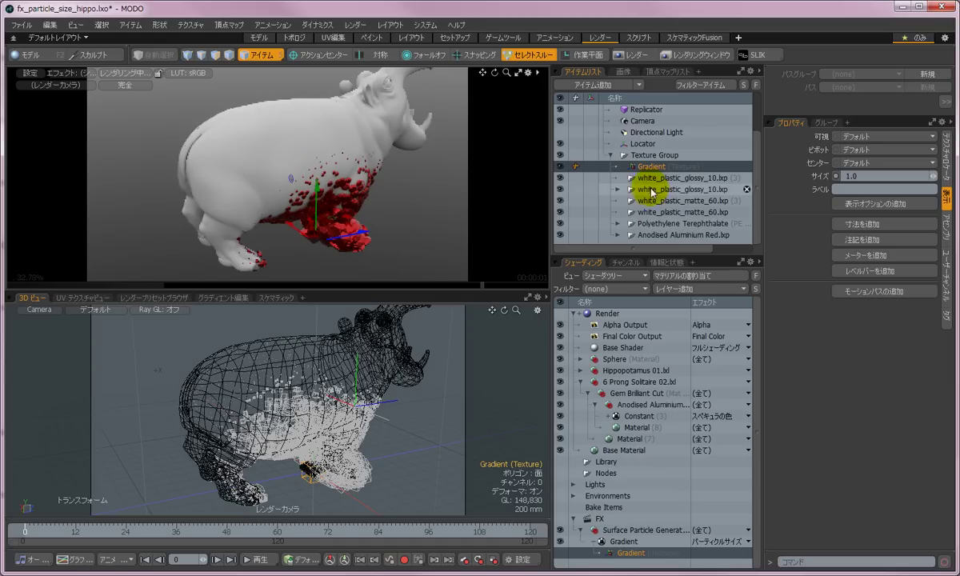
drag(353, 234, 255, 245)
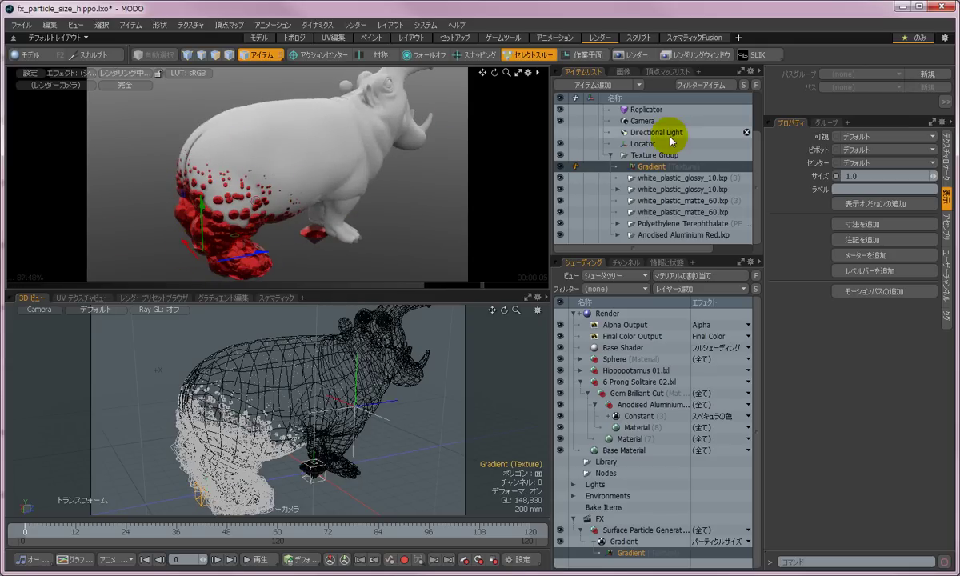
scroll(606, 130, up, 3)
click(560, 133)
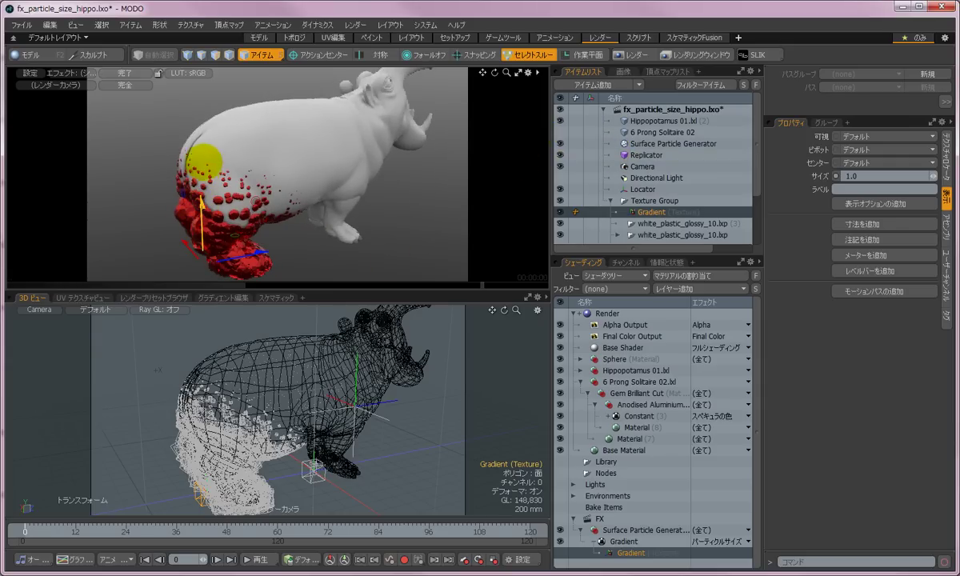
Raise the Gradient texture locator to the hippo's rump and move it forward along the body to the shoulder
drag(201, 187, 198, 101)
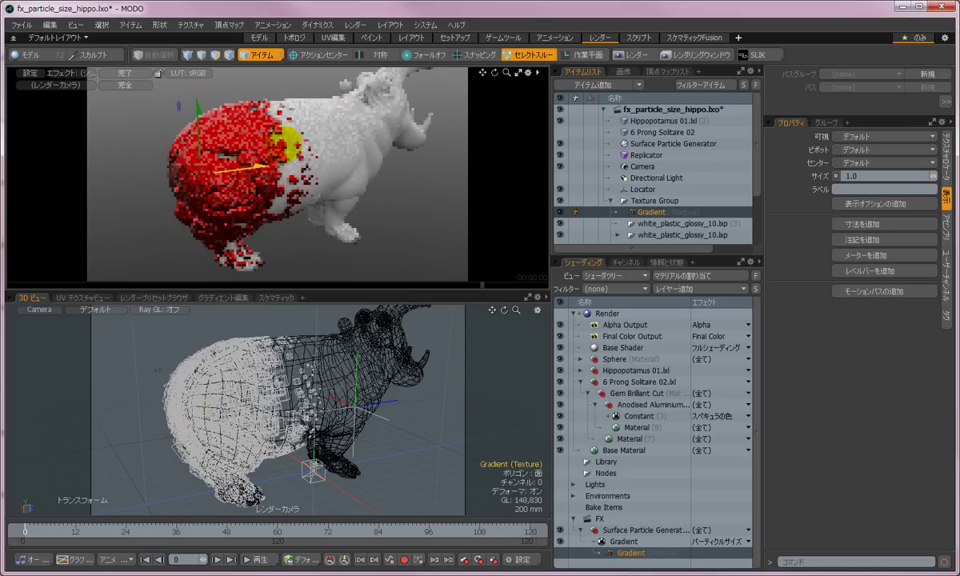
drag(280, 145, 257, 163)
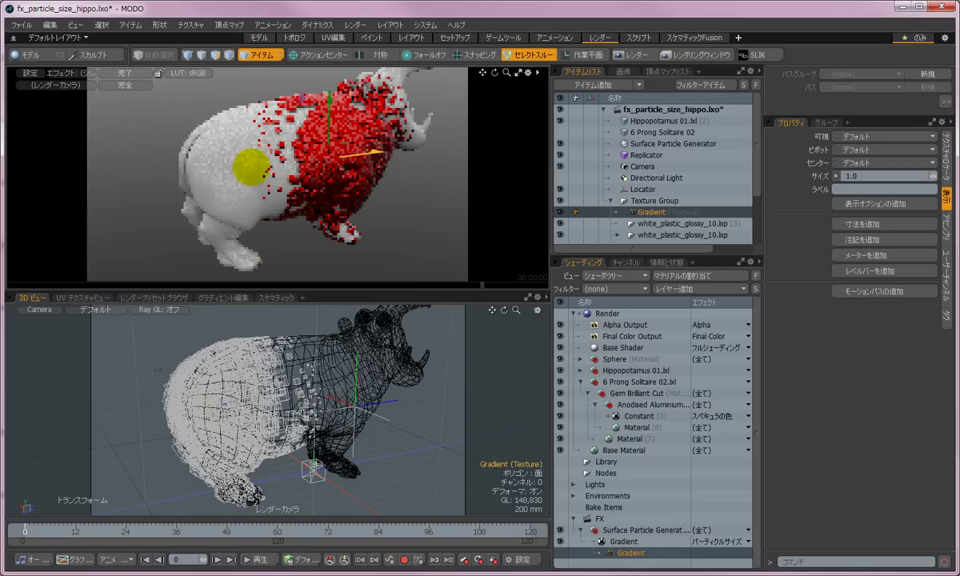
drag(349, 143, 324, 145)
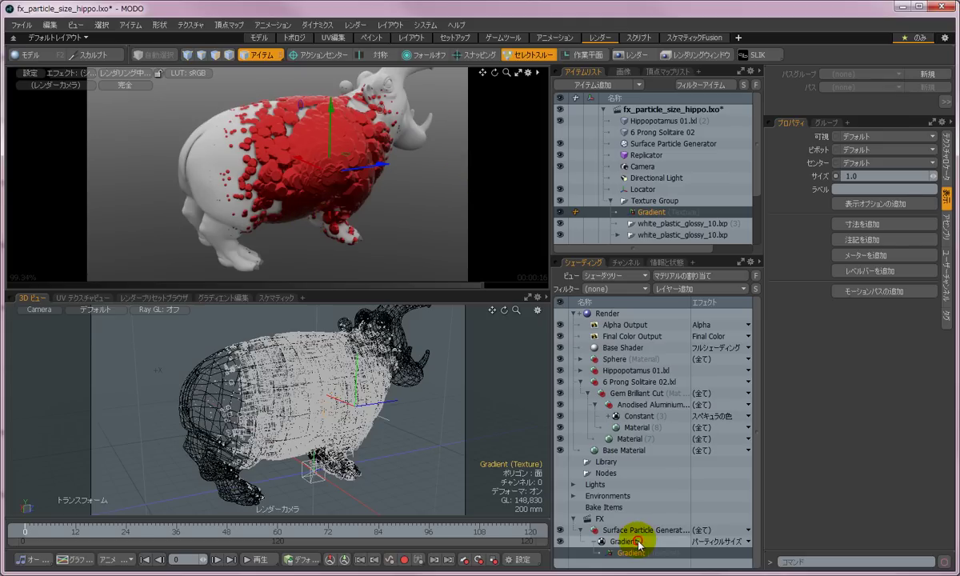
Open the Gradient layer's value curve in the graph editor
click(638, 541)
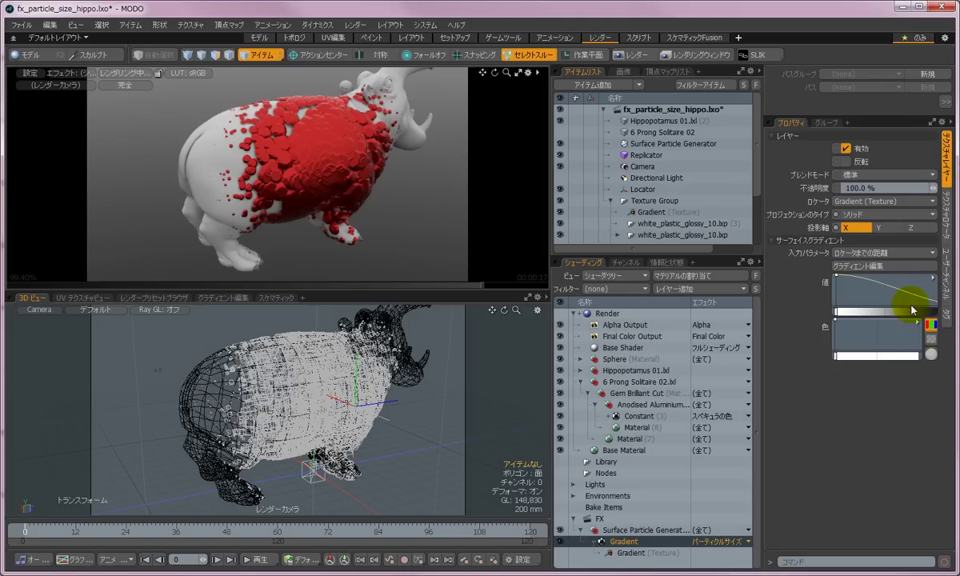
click(931, 270)
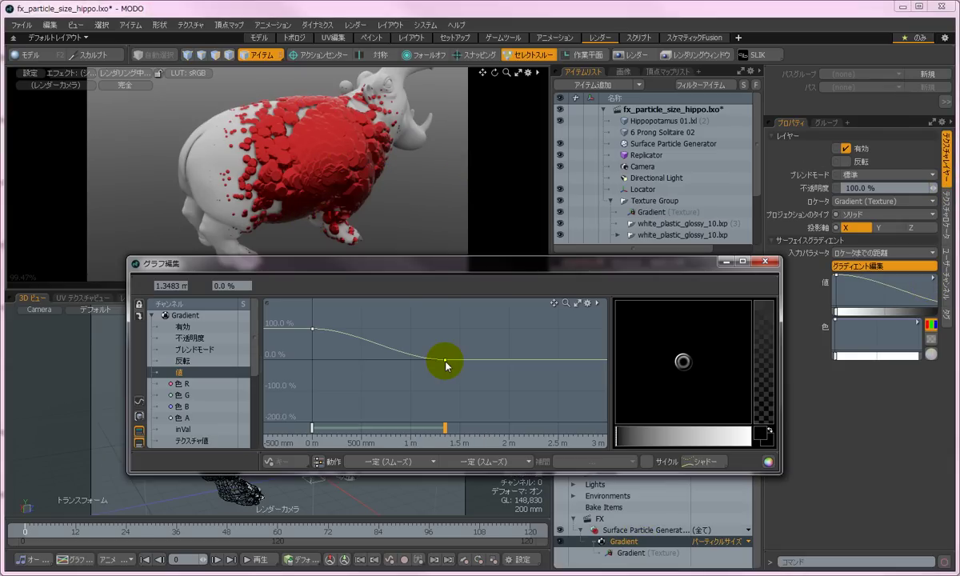